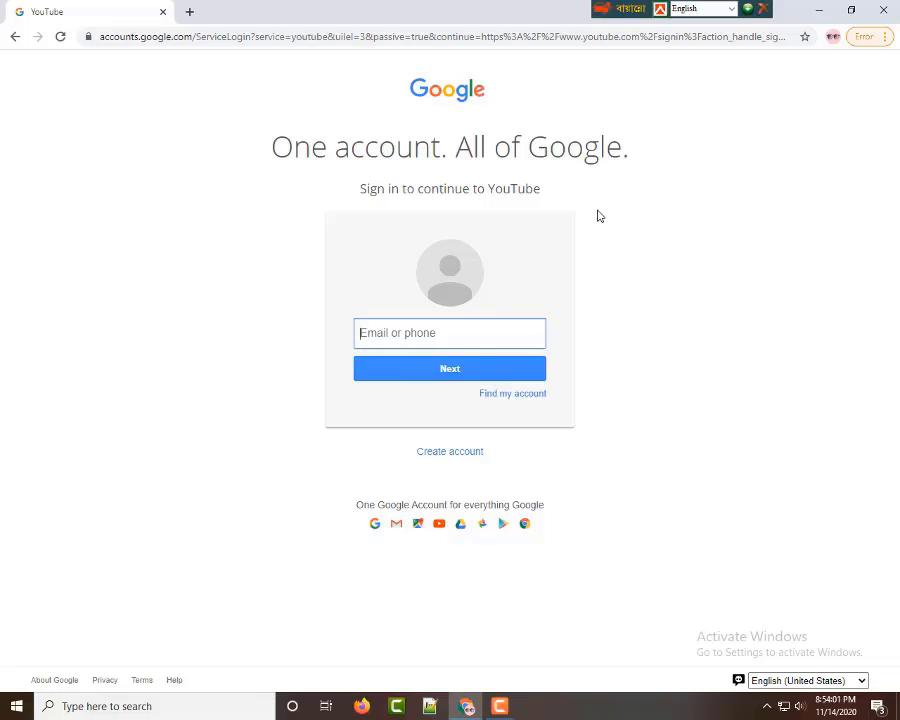
# - Sign in to YouTube by entering the account's email or phone and the account password
pyautogui.click(422, 335)
pyautogui.hotkey('ctrl', 'v')
pyautogui.click(449, 370)
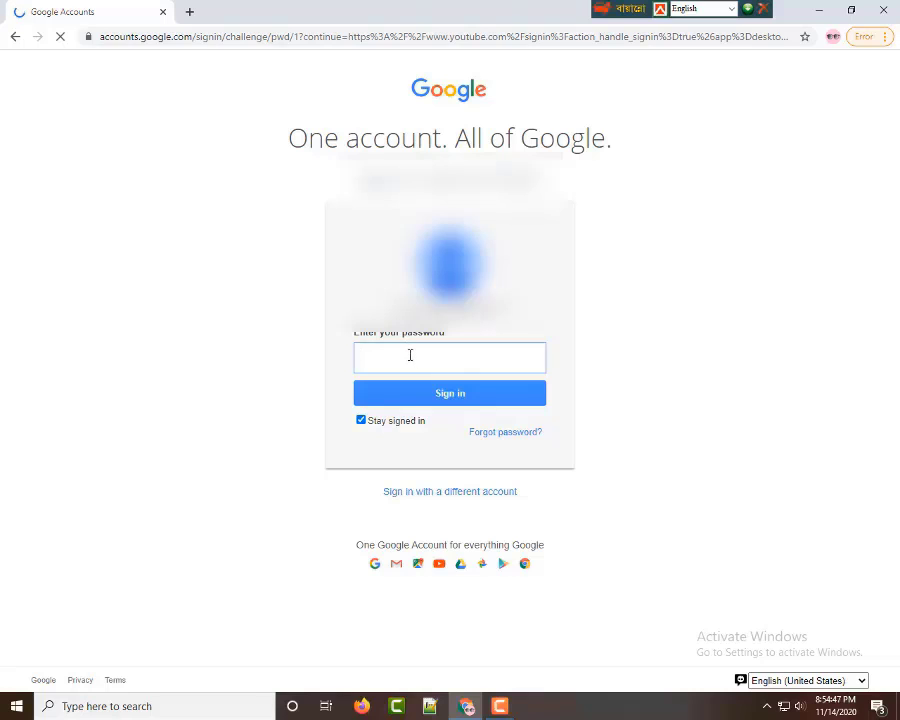
pyautogui.click(410, 355)
pyautogui.write('********')
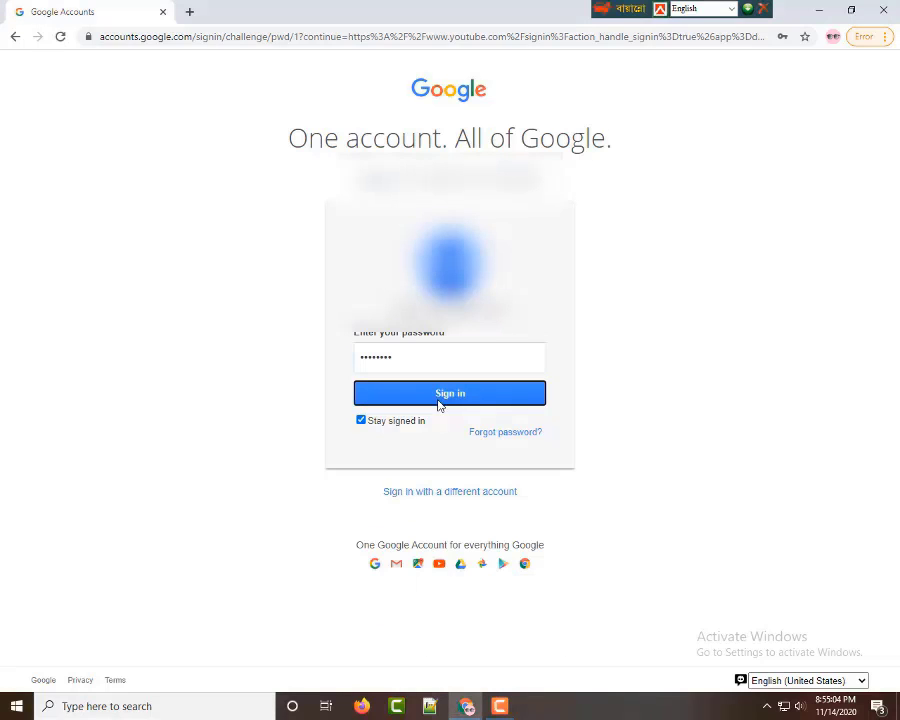
pyautogui.click(440, 400)
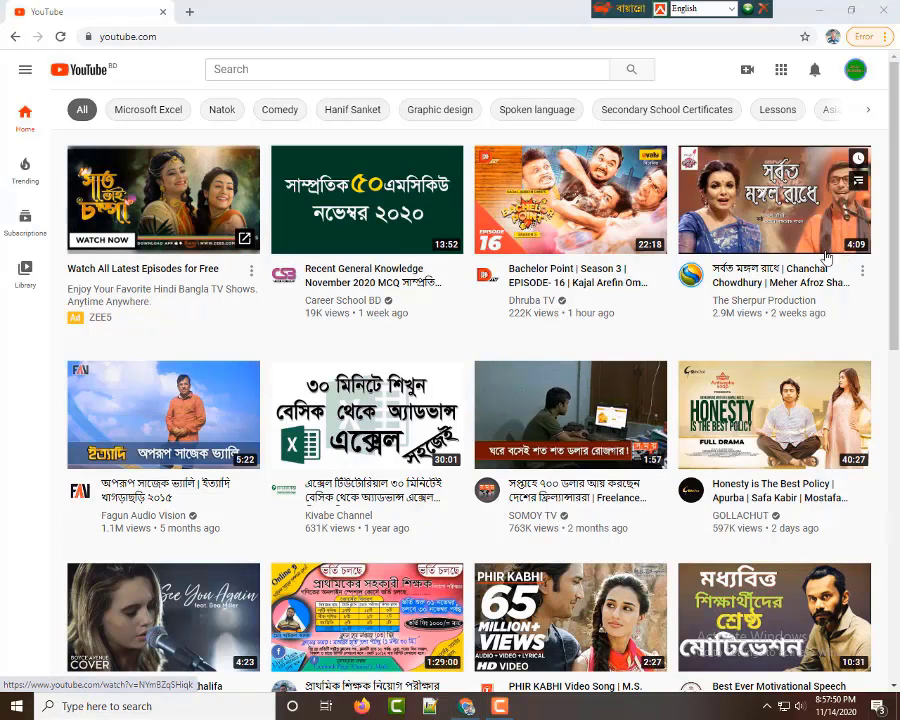
# - Open the Google Account management page from the YouTube profile and go to its data and personalization settings
pyautogui.click(855, 72)
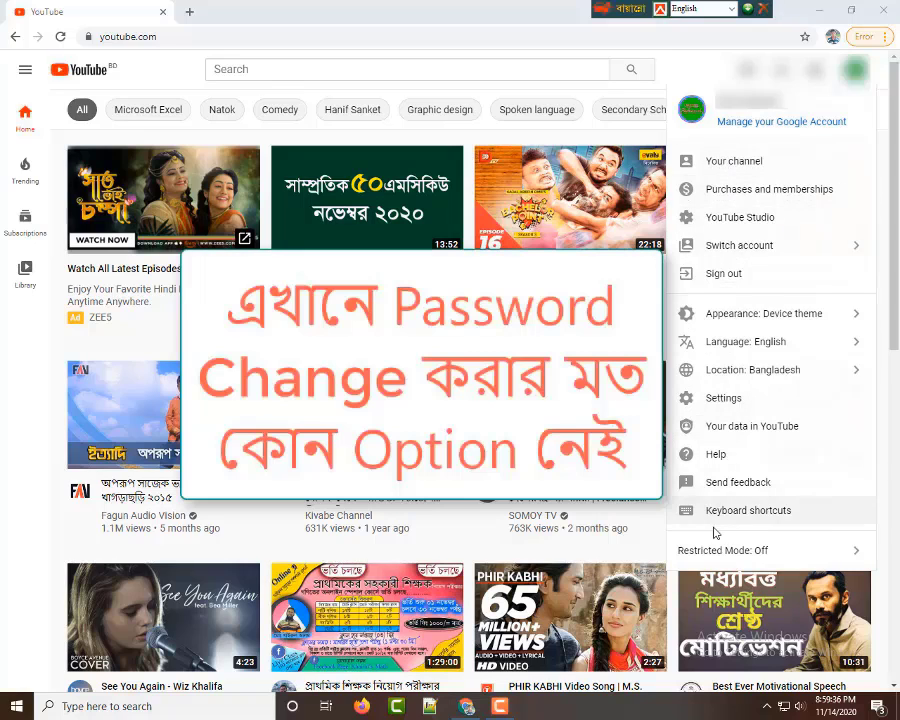
pyautogui.click(752, 131)
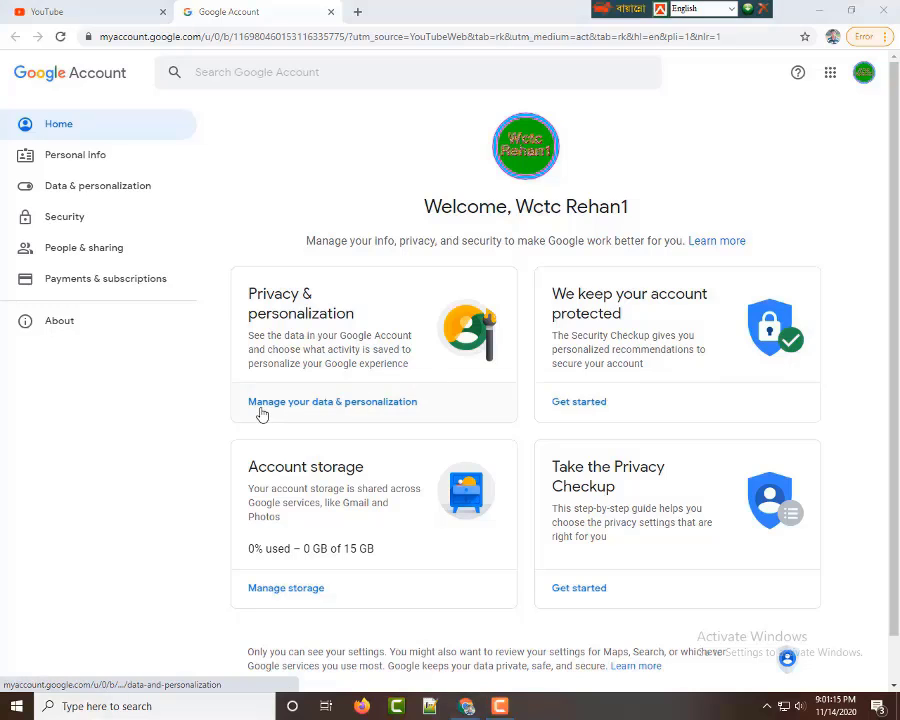
pyautogui.click(314, 405)
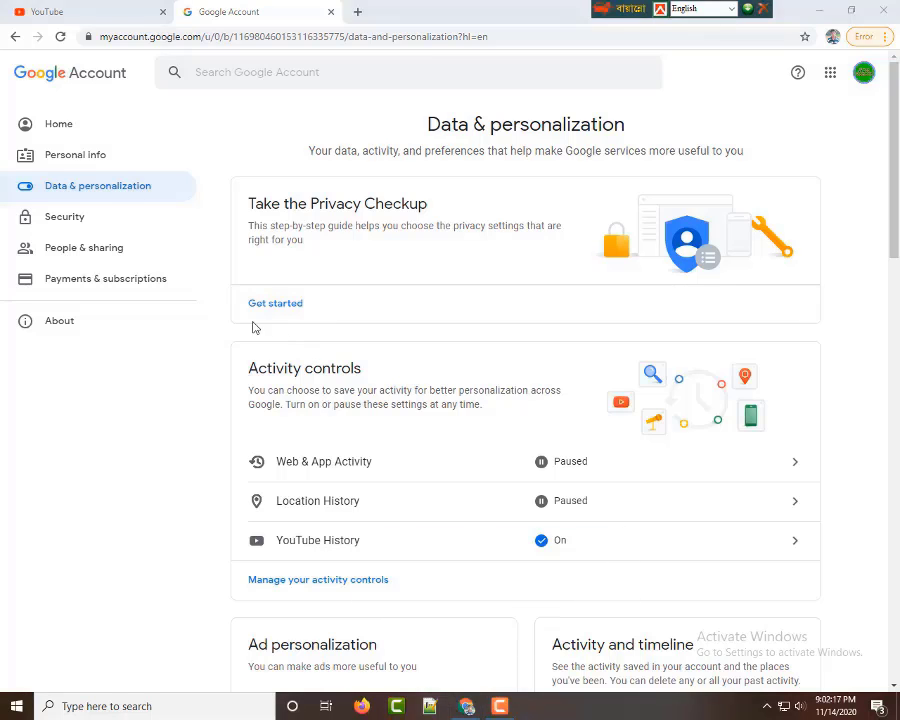
# - Examine the Data & personalization and Personal info pages for an option to change the password
pyautogui.scroll(-1, 420, 272)
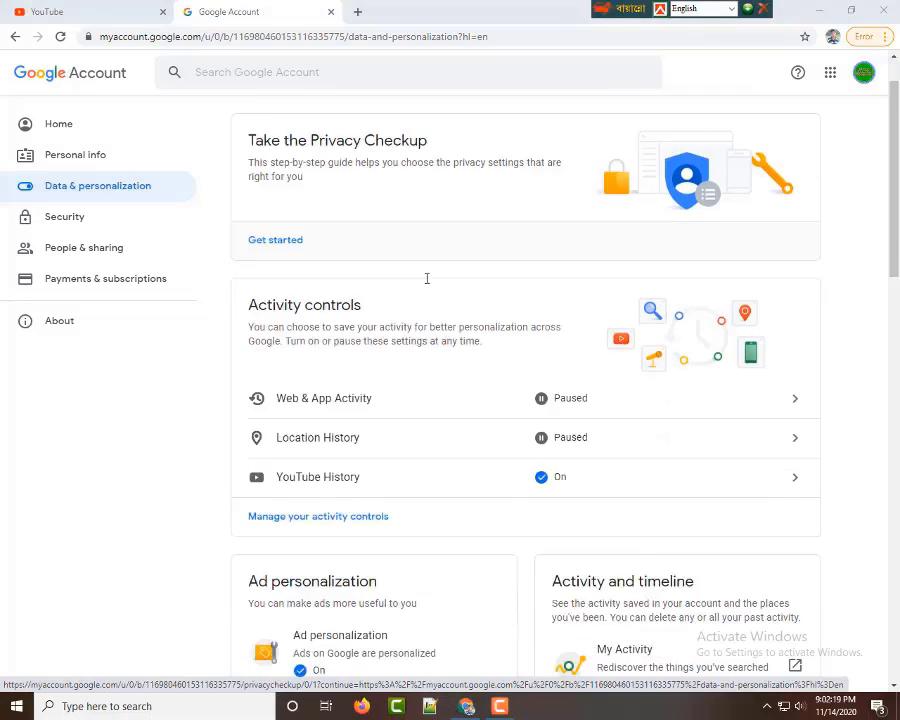
pyautogui.scroll(-2, 426, 278)
pyautogui.scroll(-7, 427, 287)
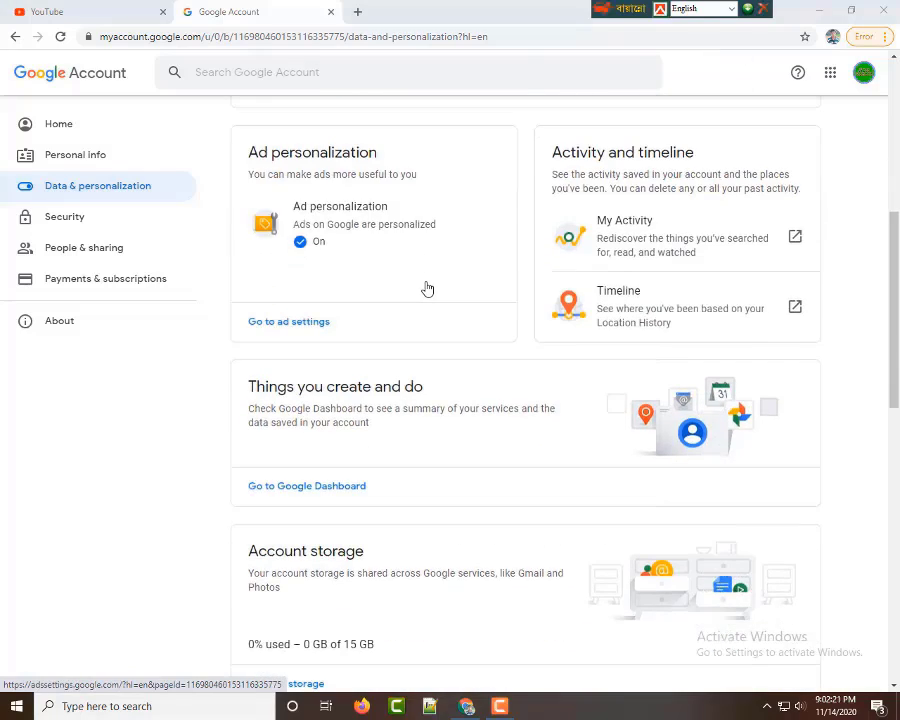
pyautogui.scroll(-4, 427, 289)
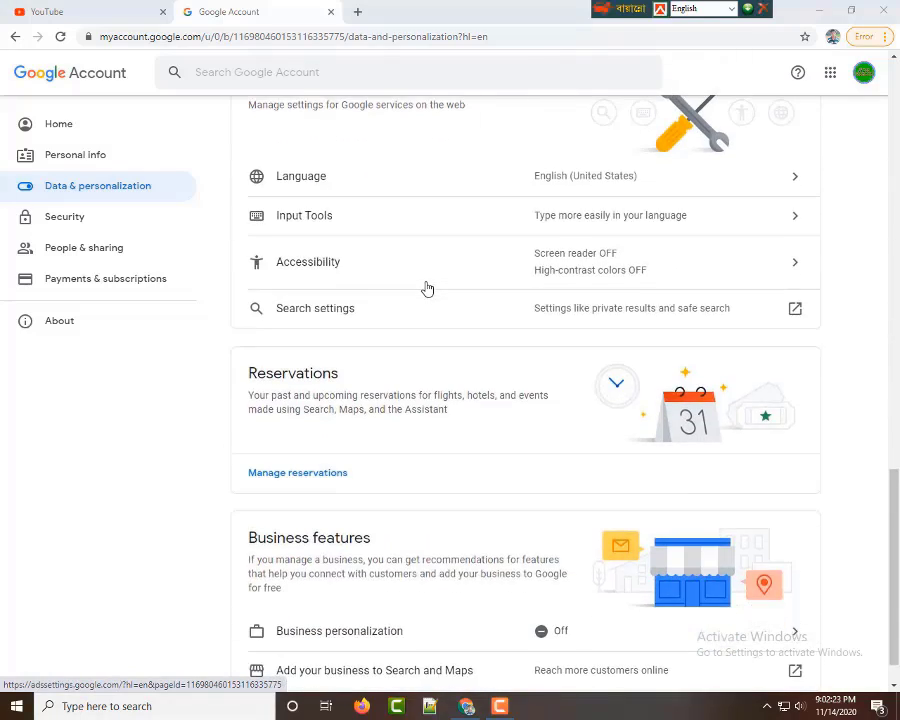
pyautogui.scroll(-1, 427, 288)
pyautogui.scroll(3, 444, 412)
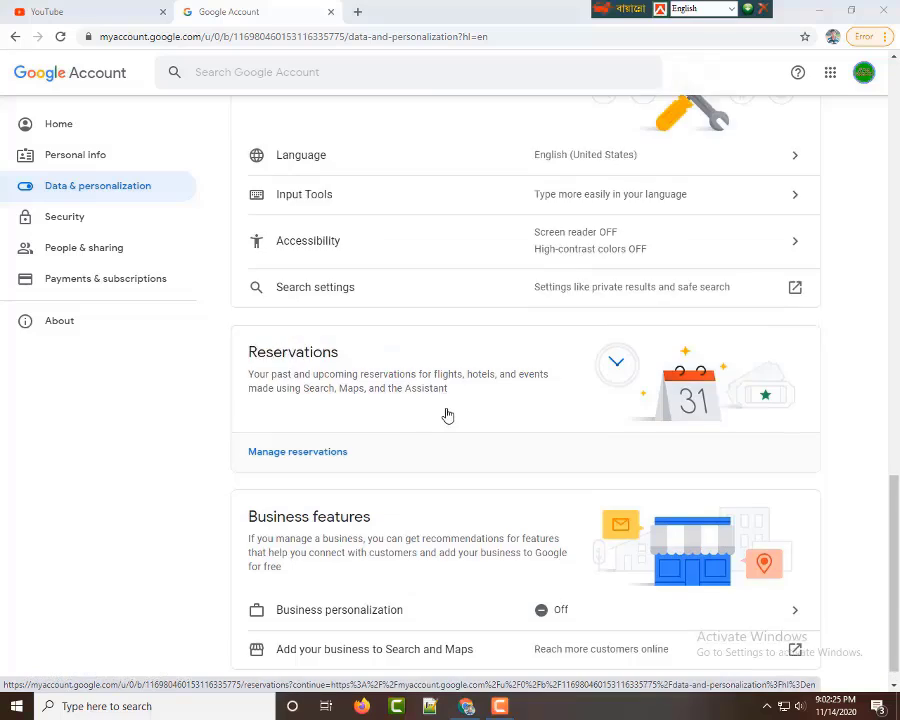
pyautogui.scroll(9, 447, 415)
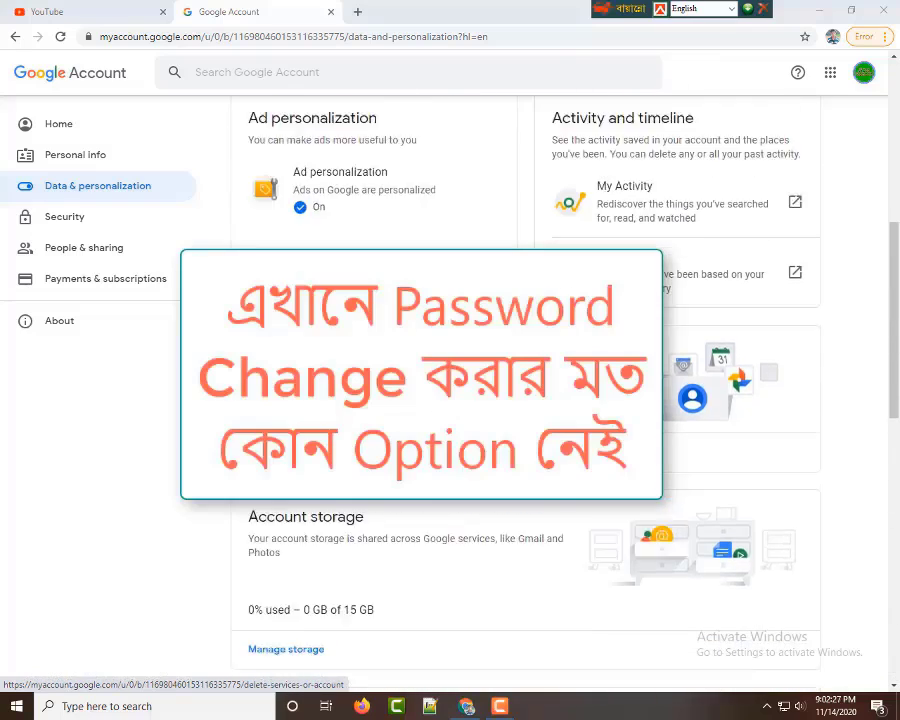
pyautogui.scroll(2, 447, 415)
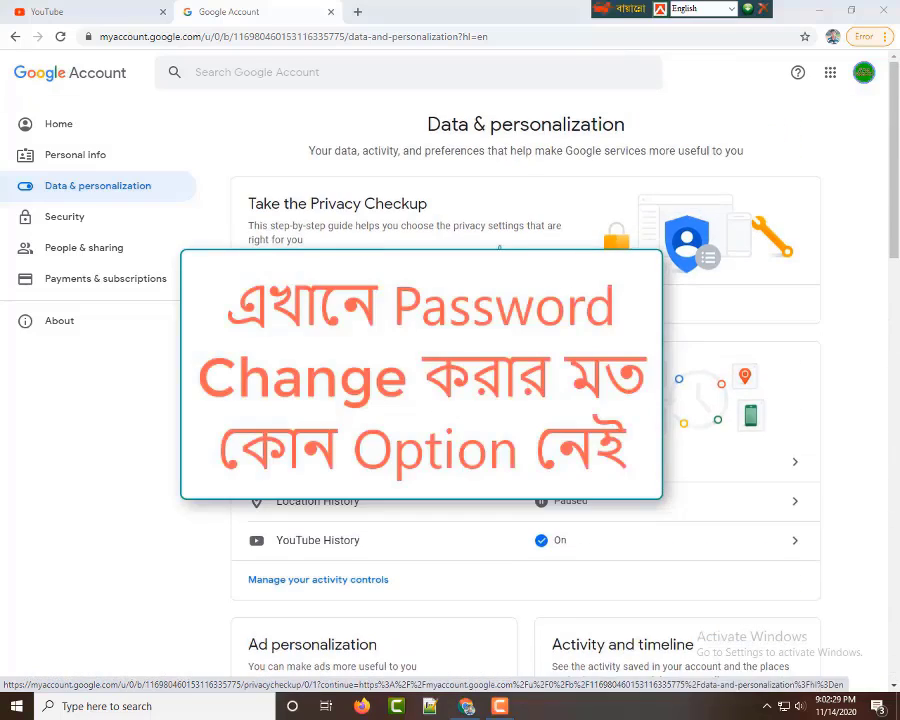
pyautogui.click(85, 160)
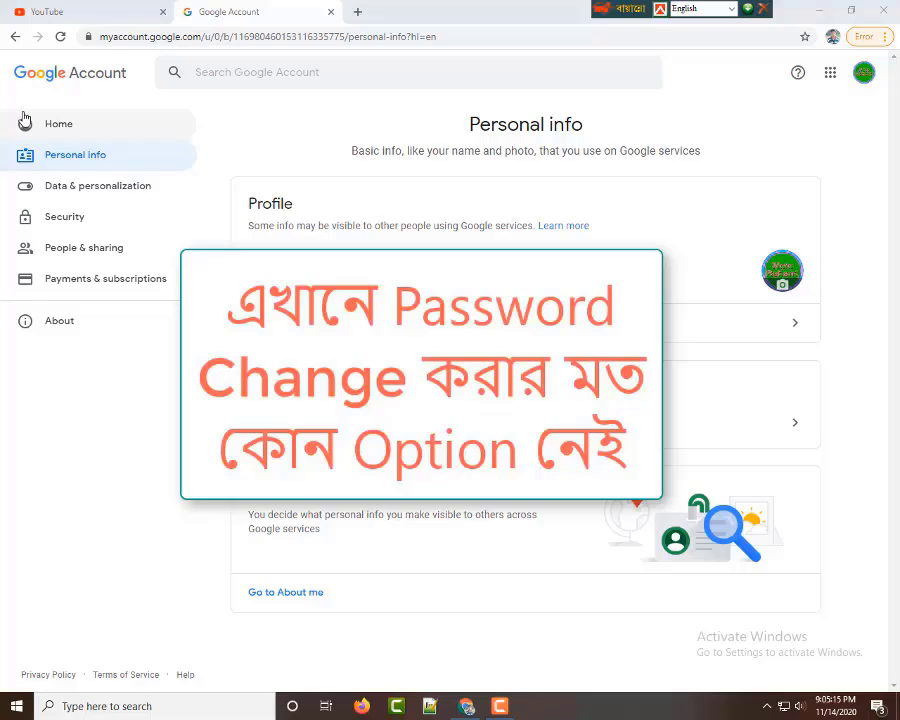
pyautogui.click(16, 38)
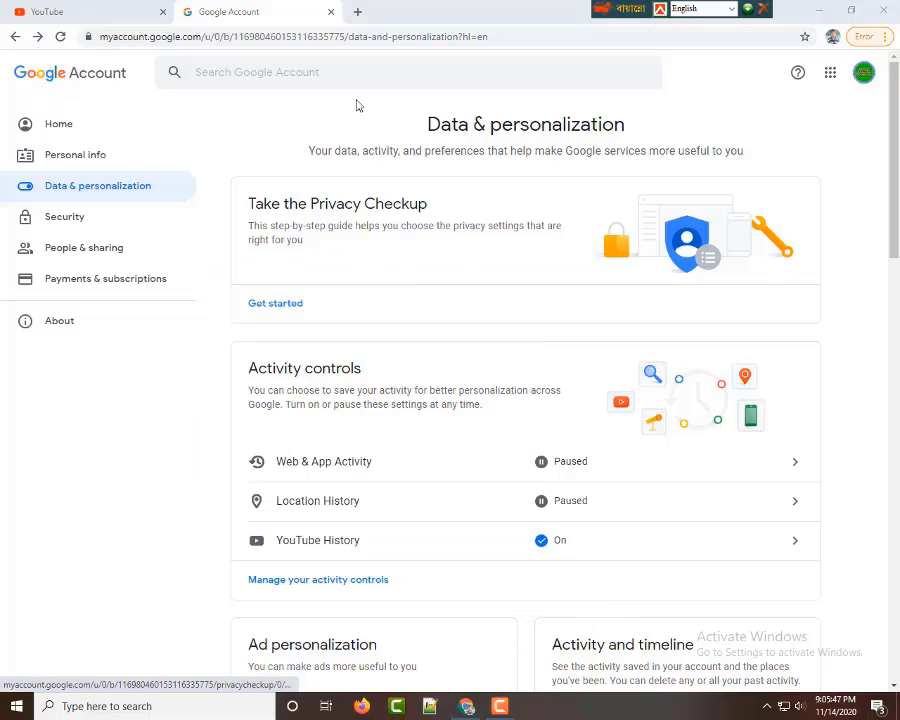
# - Open Gmail from the Google apps in a new browser tab
pyautogui.click(358, 13)
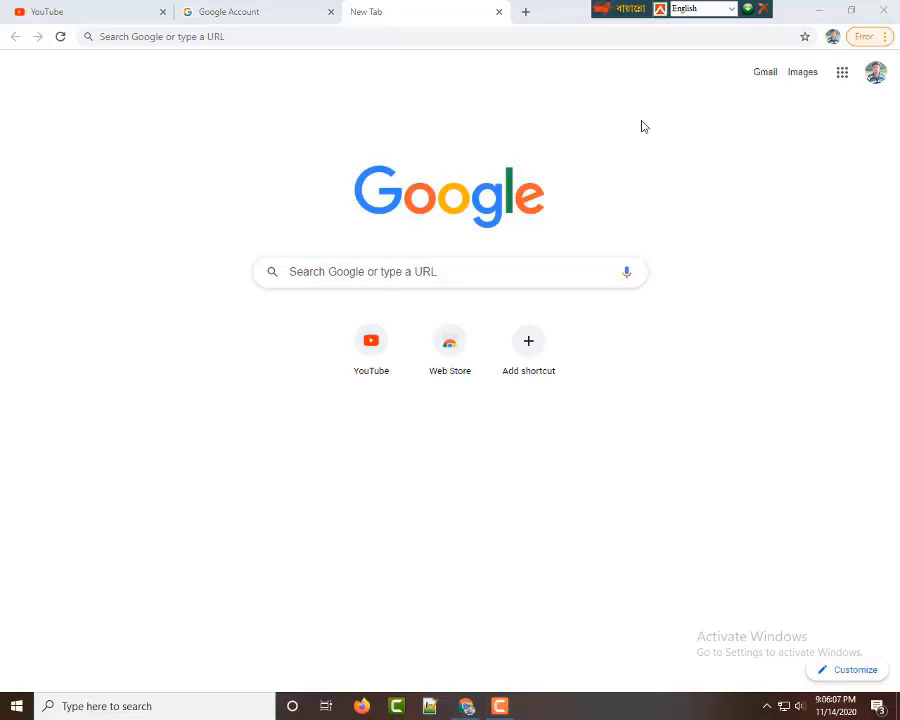
pyautogui.click(843, 80)
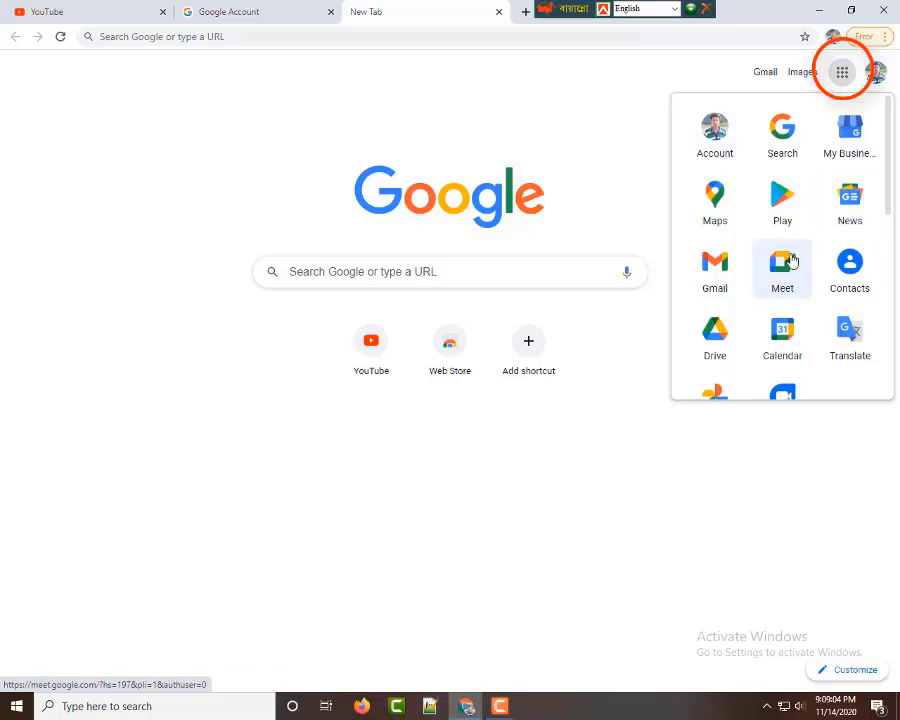
pyautogui.click(716, 266)
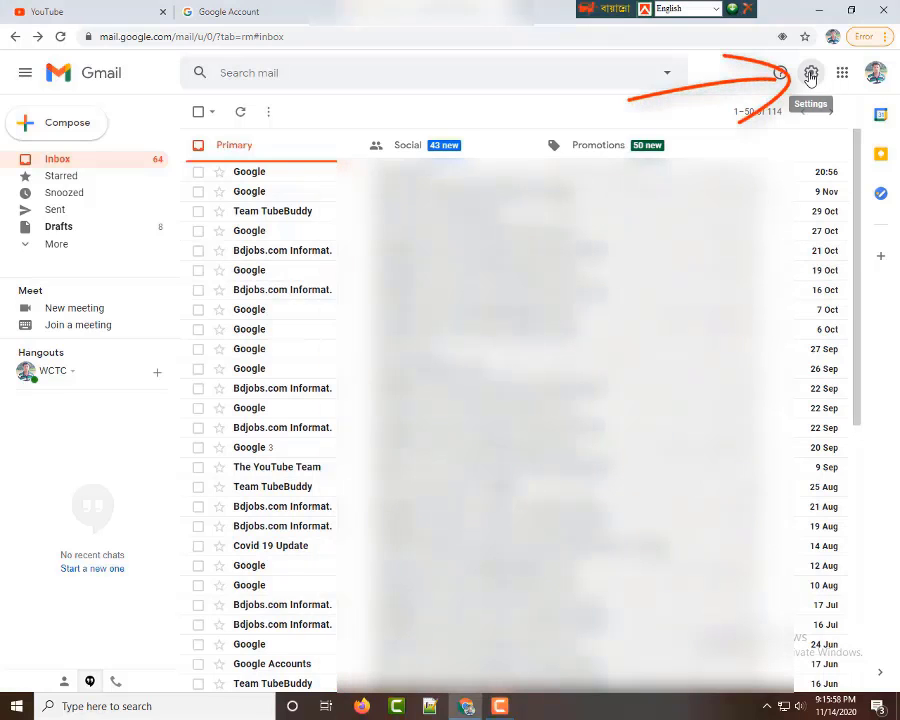
# - Open the full Gmail settings and choose Change password under Accounts and Import
pyautogui.click(811, 76)
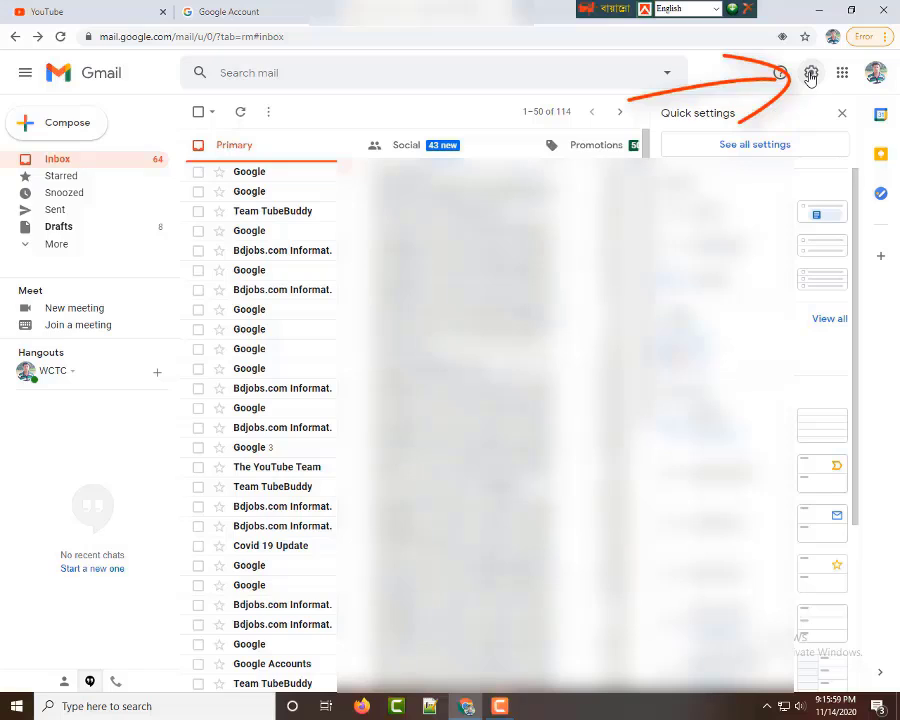
pyautogui.click(764, 148)
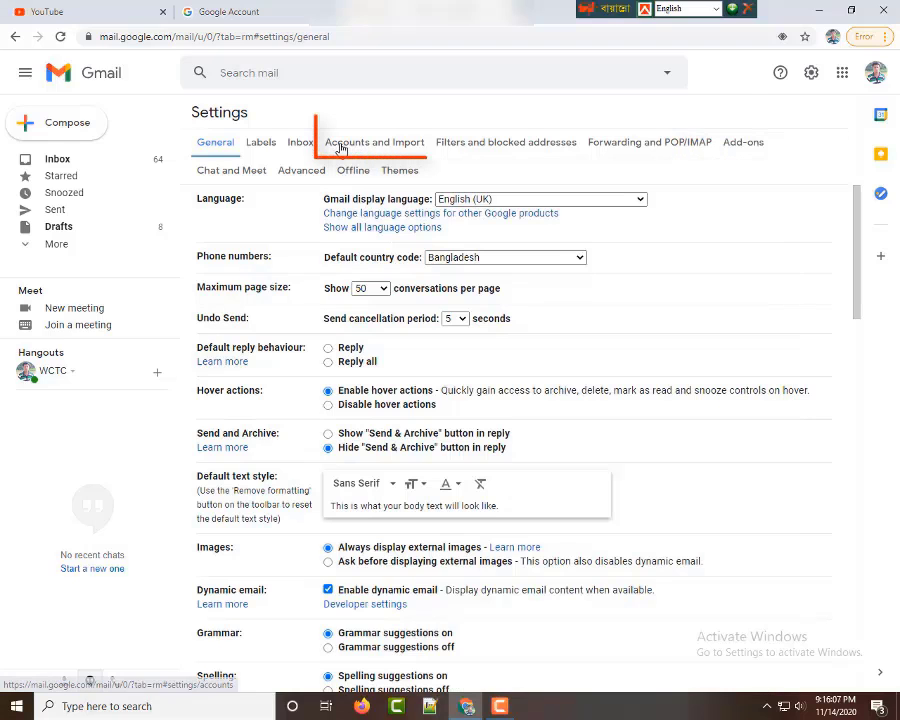
pyautogui.click(382, 149)
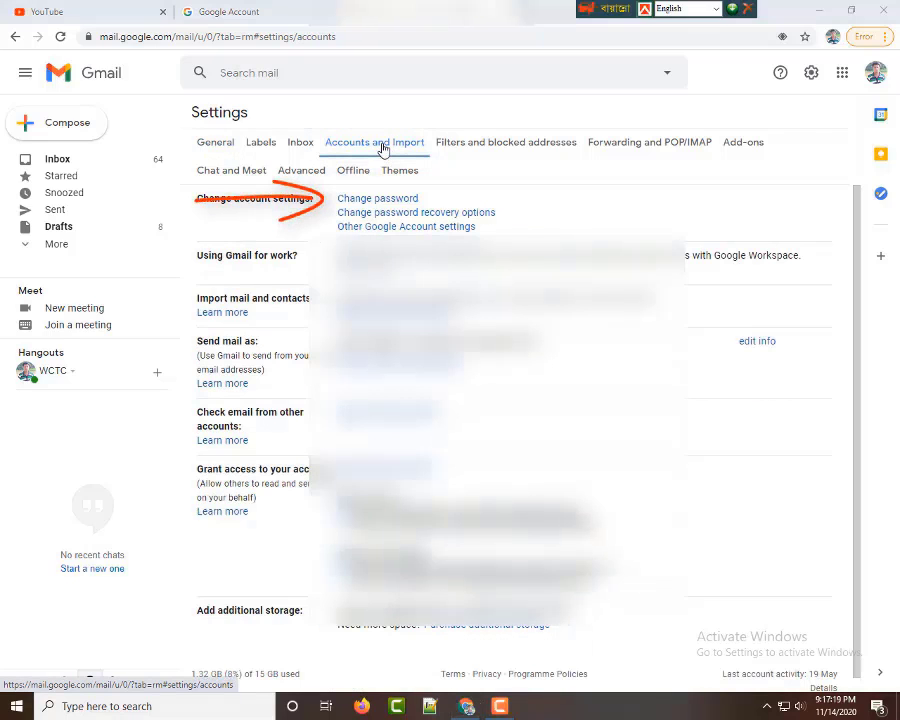
pyautogui.click(362, 201)
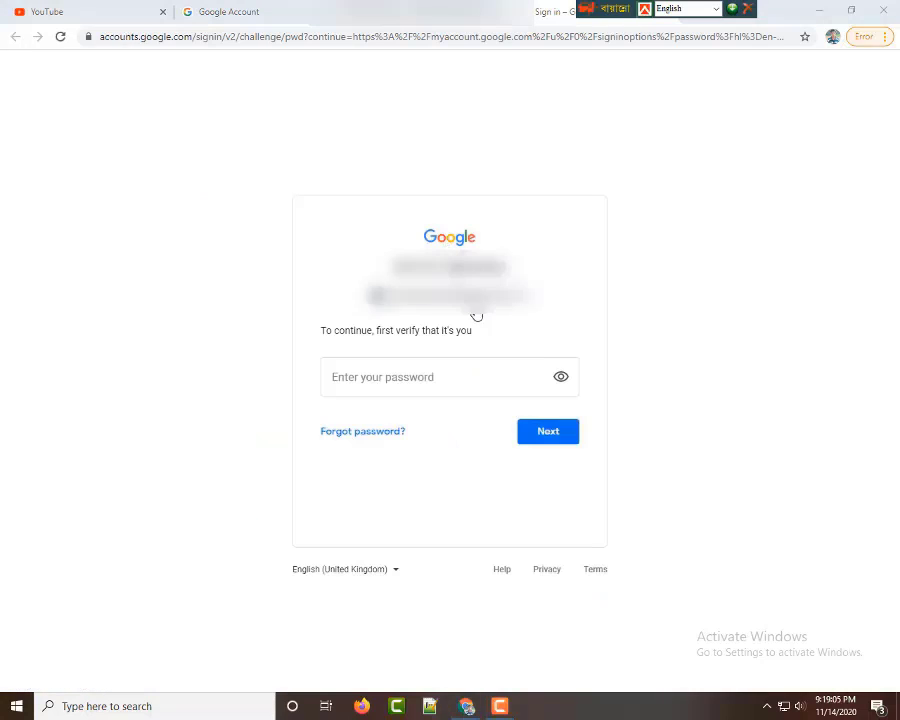
# - Verify the account's identity by entering the current account password
pyautogui.click(398, 377)
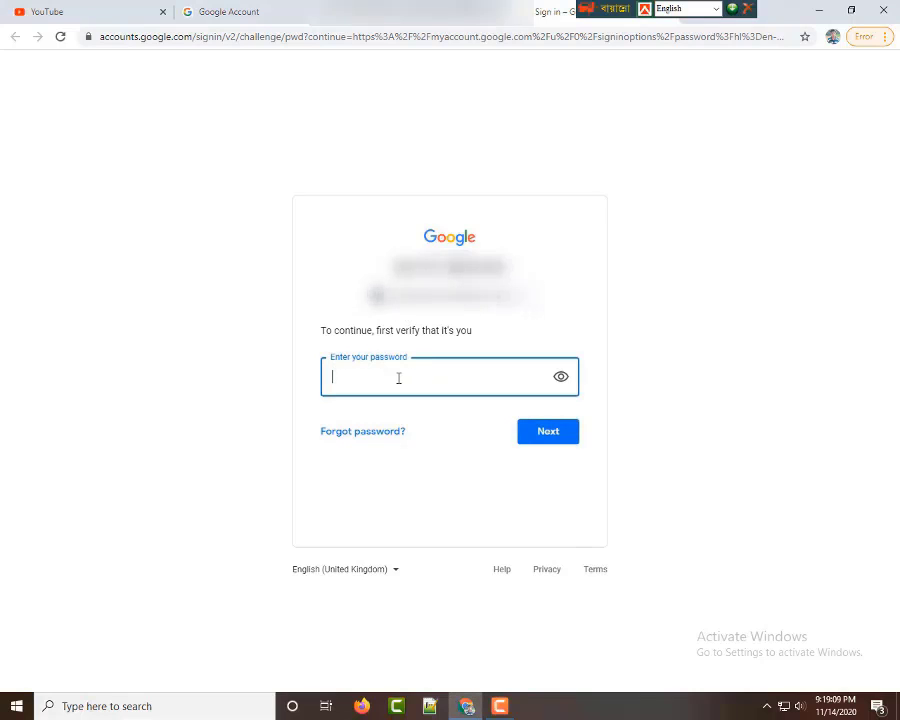
pyautogui.write('••••••••')
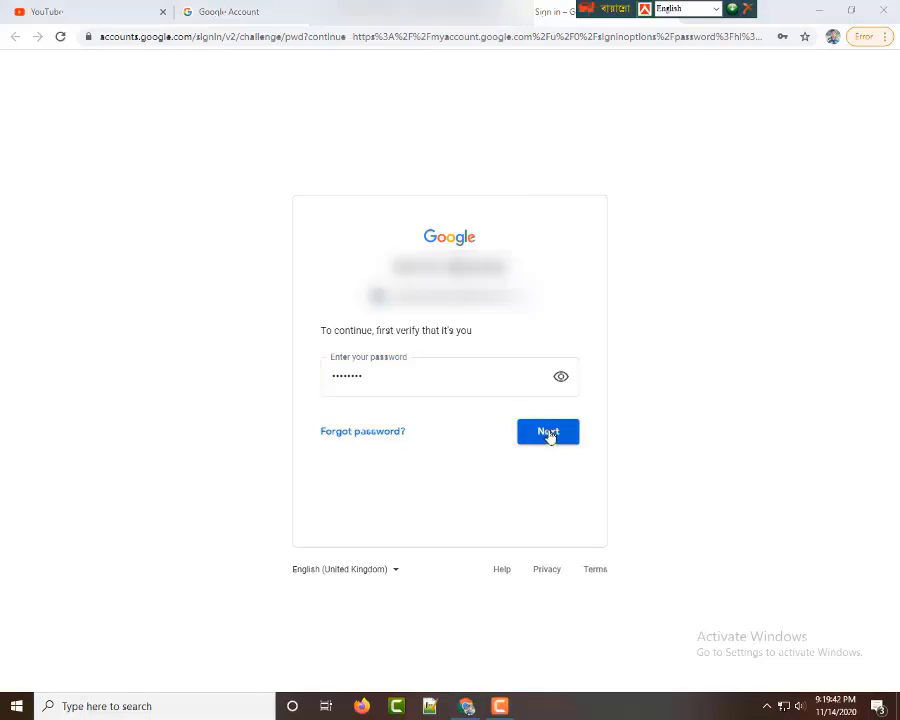
pyautogui.click(547, 433)
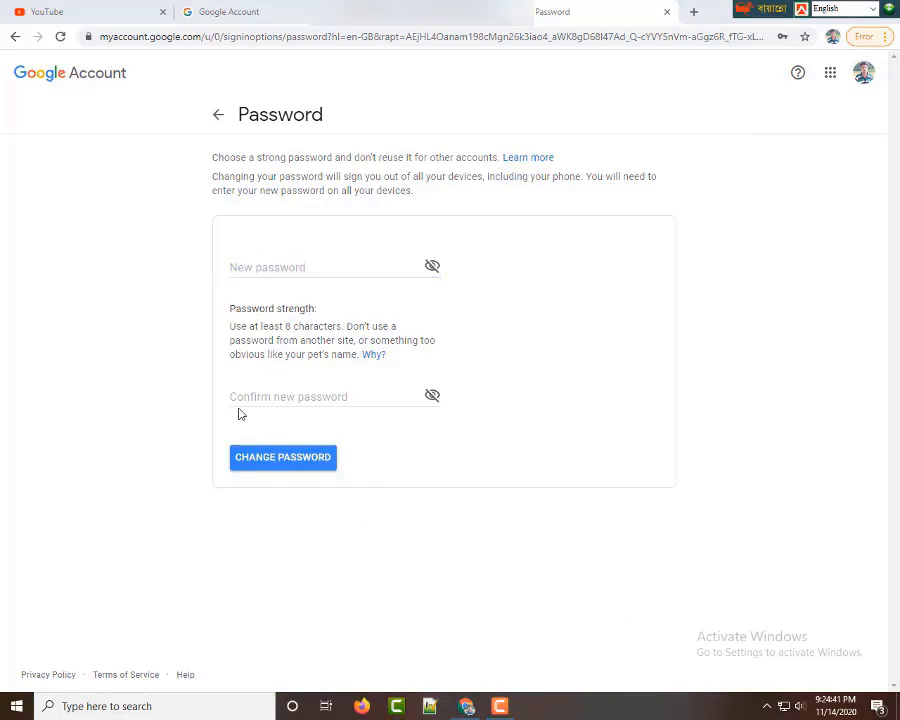
# - Enter and confirm a new account password, and submit the password change
pyautogui.click(274, 270)
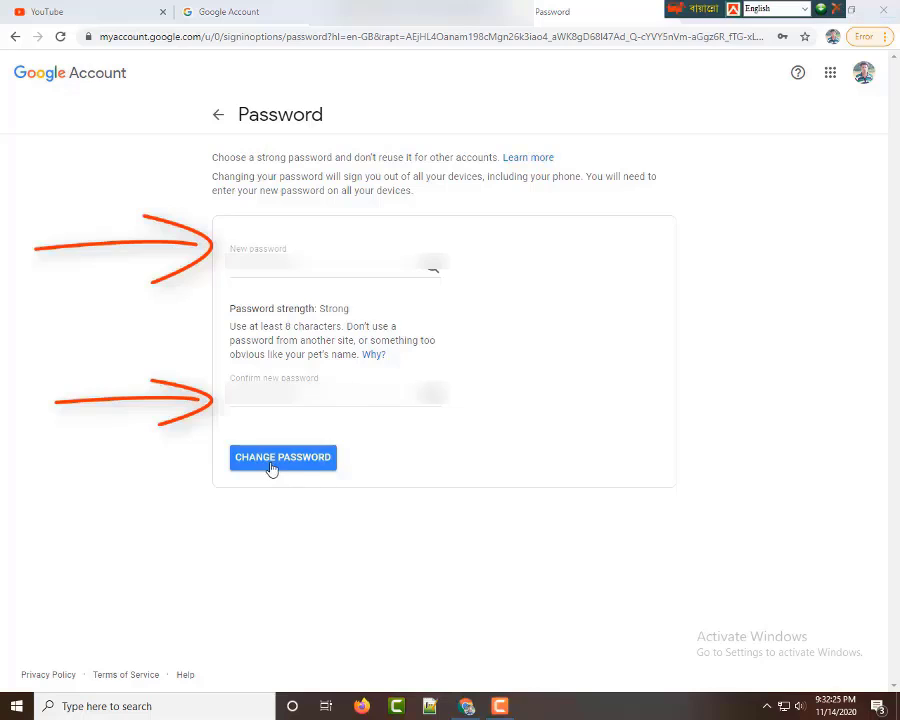
pyautogui.click(280, 463)
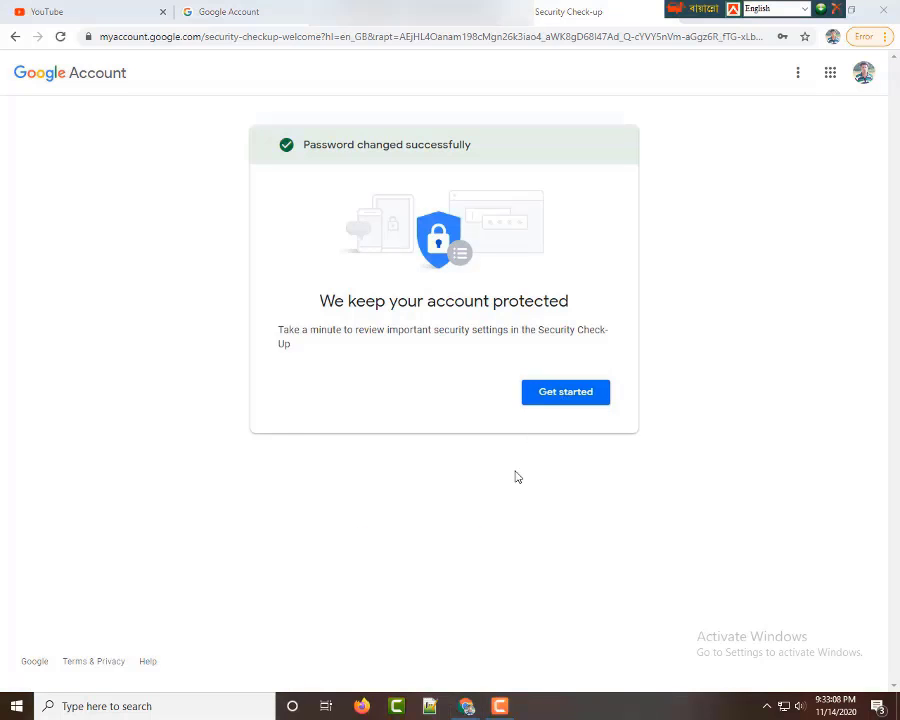
# - Start the Security Check-up and continue to the Google Account's security settings
pyautogui.click(562, 397)
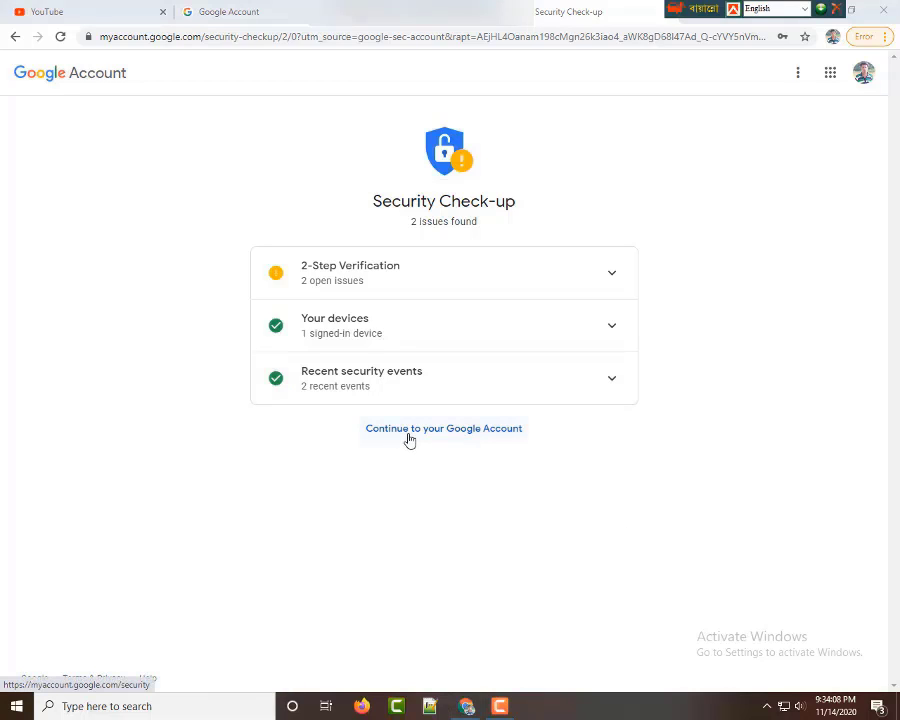
pyautogui.click(451, 430)
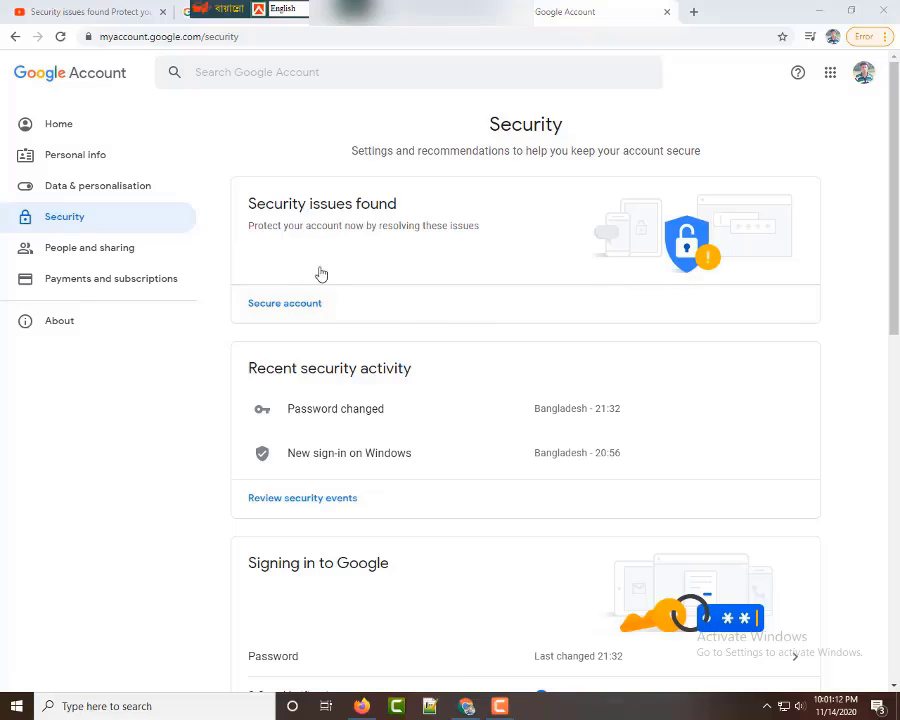
# - Secure the account by adding a recovery email address under 2-Step Verification in the Security Check-up
pyautogui.click(287, 307)
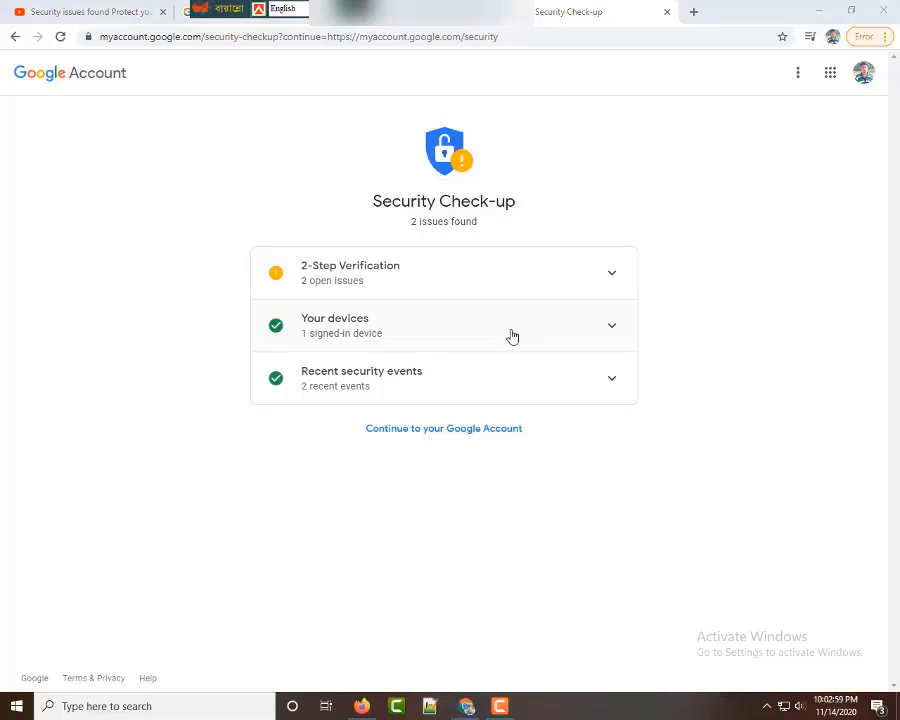
pyautogui.click(410, 275)
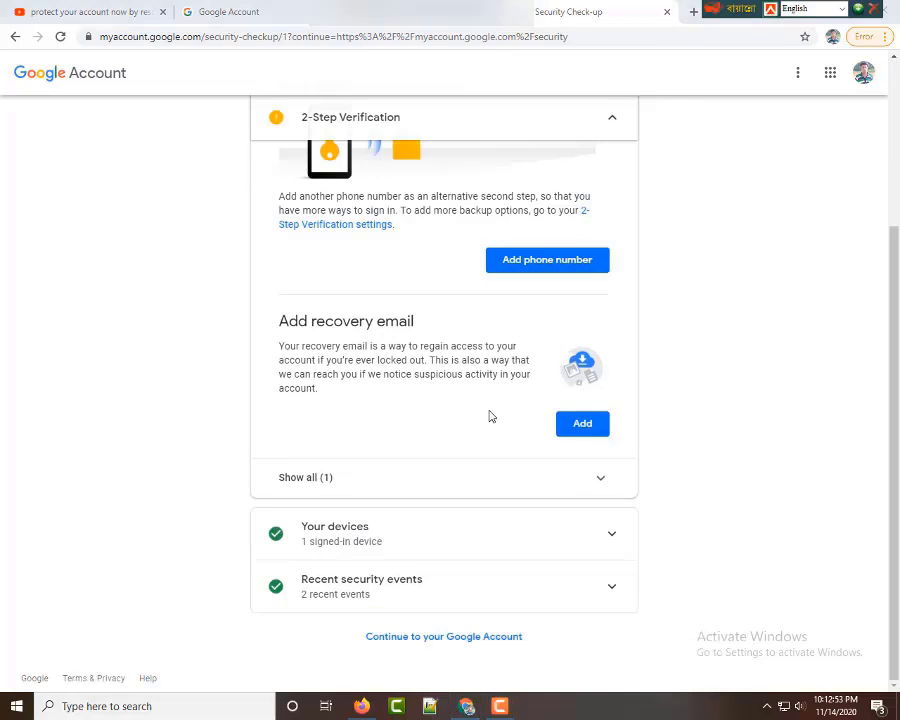
pyautogui.click(587, 430)
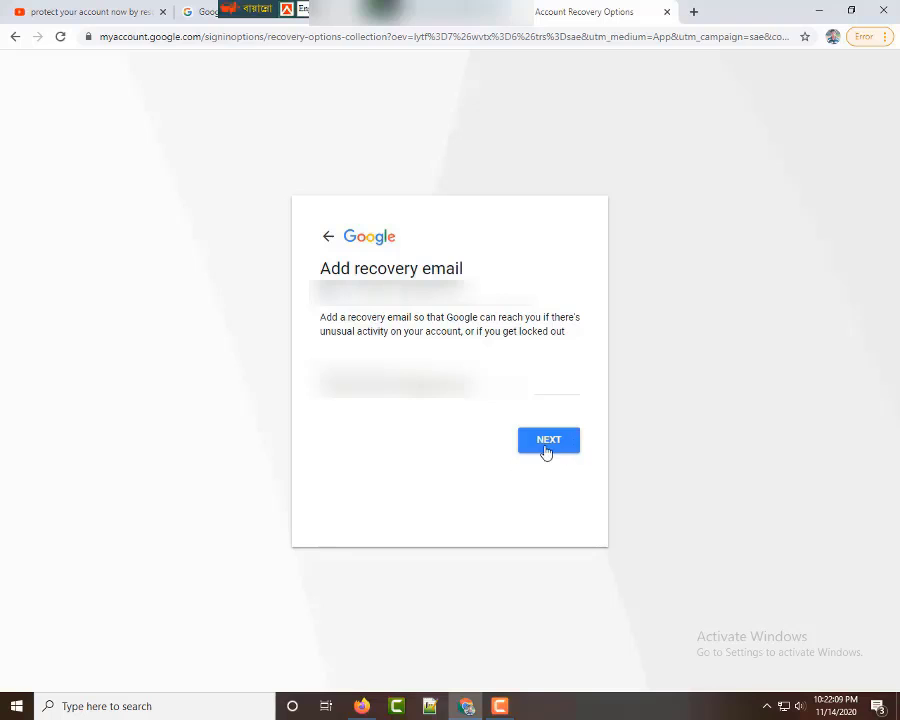
pyautogui.click(546, 448)
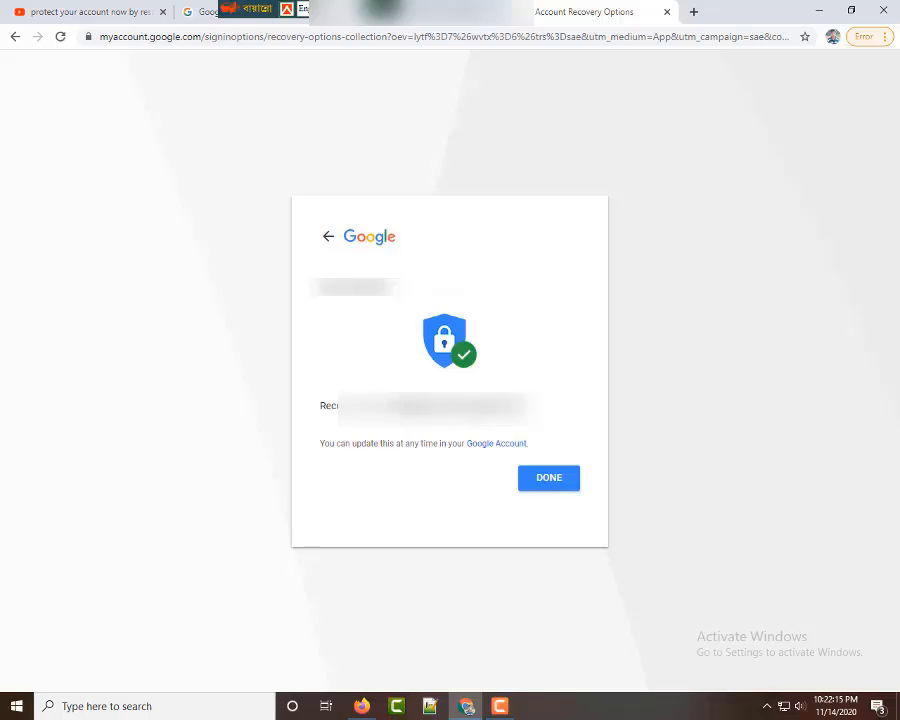
pyautogui.click(548, 479)
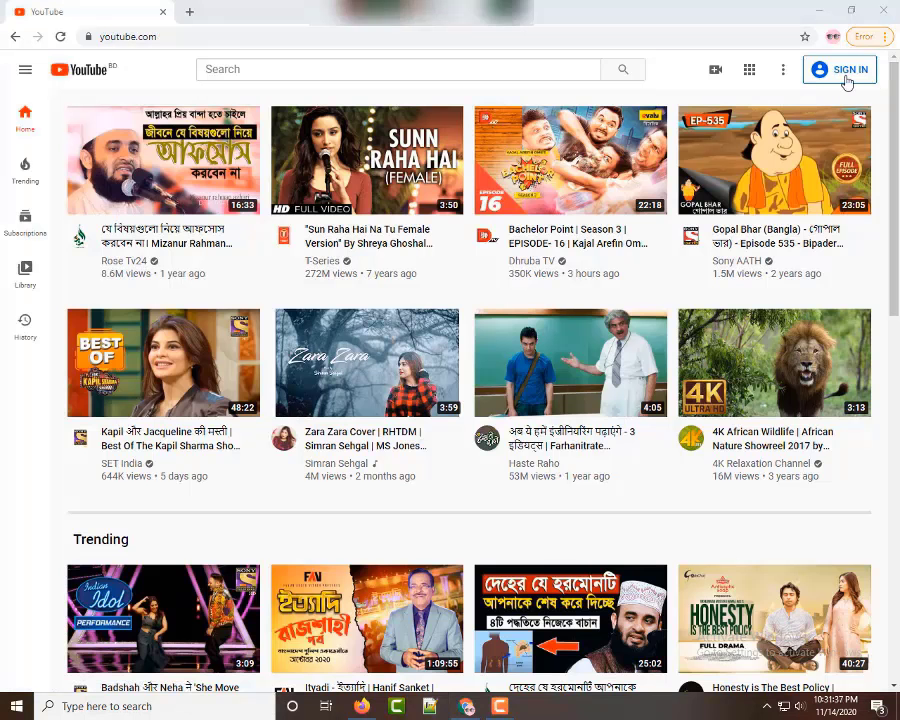
# - Sign in to YouTube with the account's e-mail address and the new account password
pyautogui.click(845, 75)
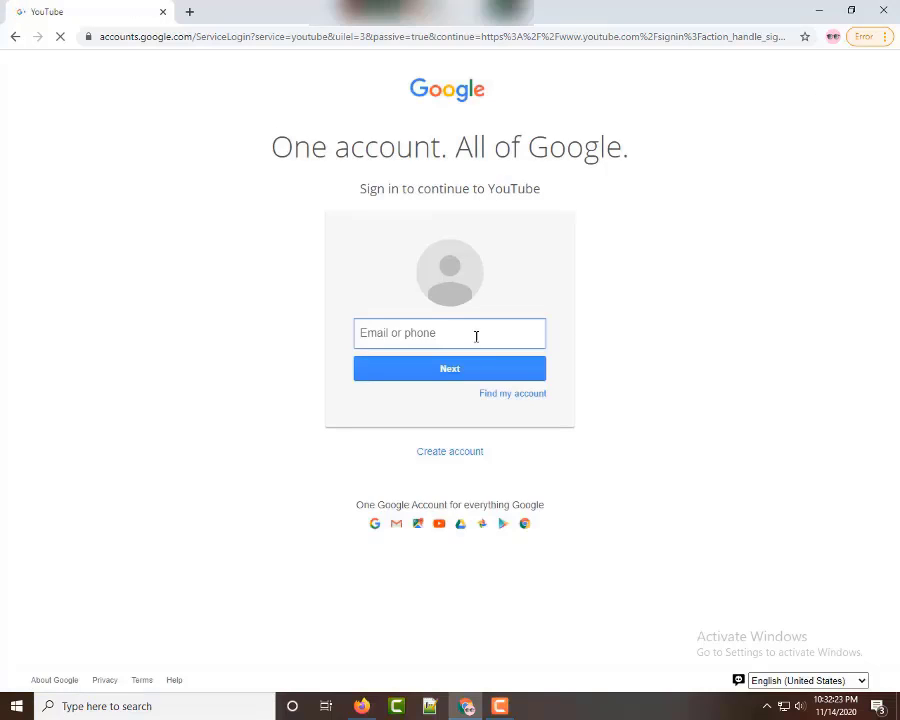
pyautogui.click(434, 334)
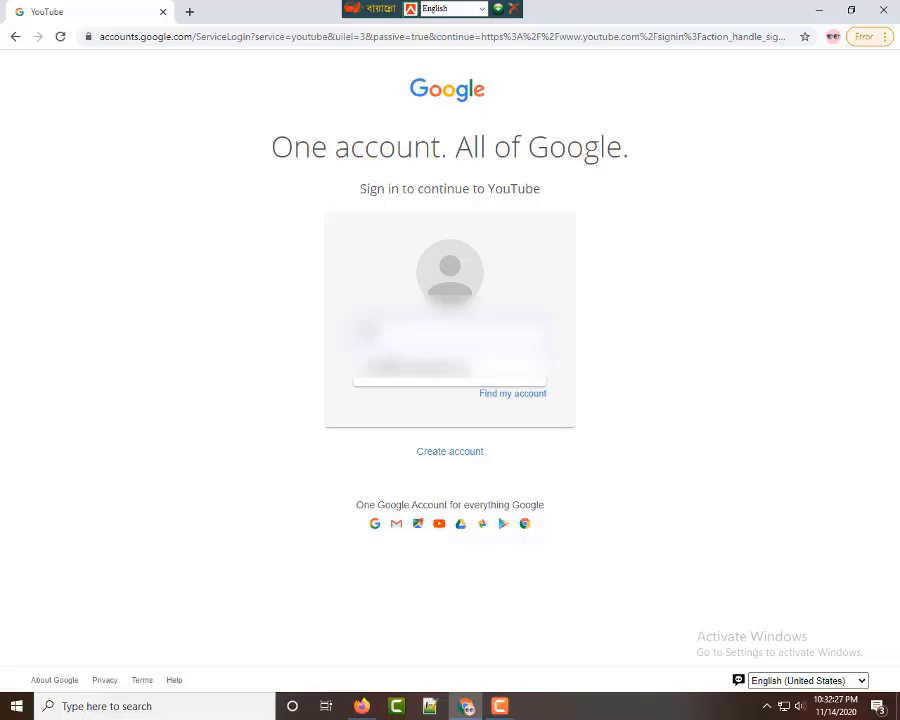
pyautogui.click(418, 367)
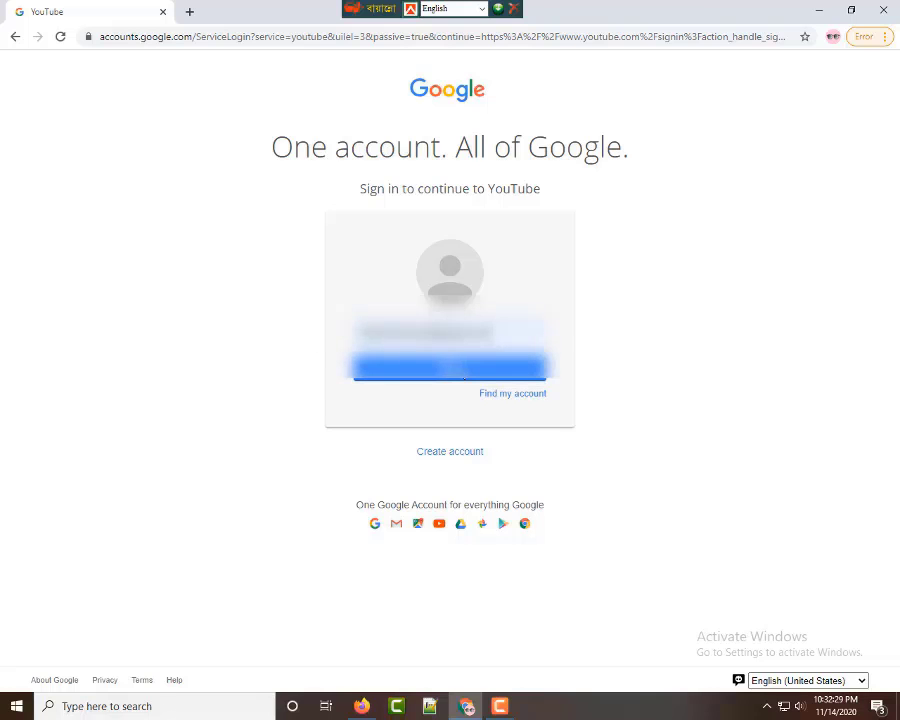
pyautogui.click(463, 371)
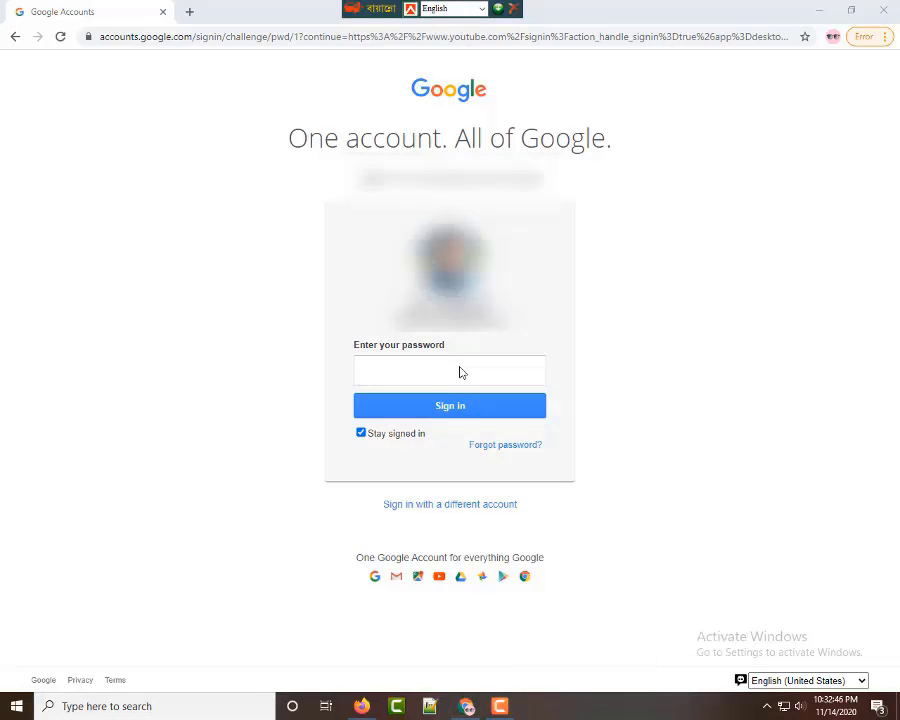
pyautogui.click(460, 372)
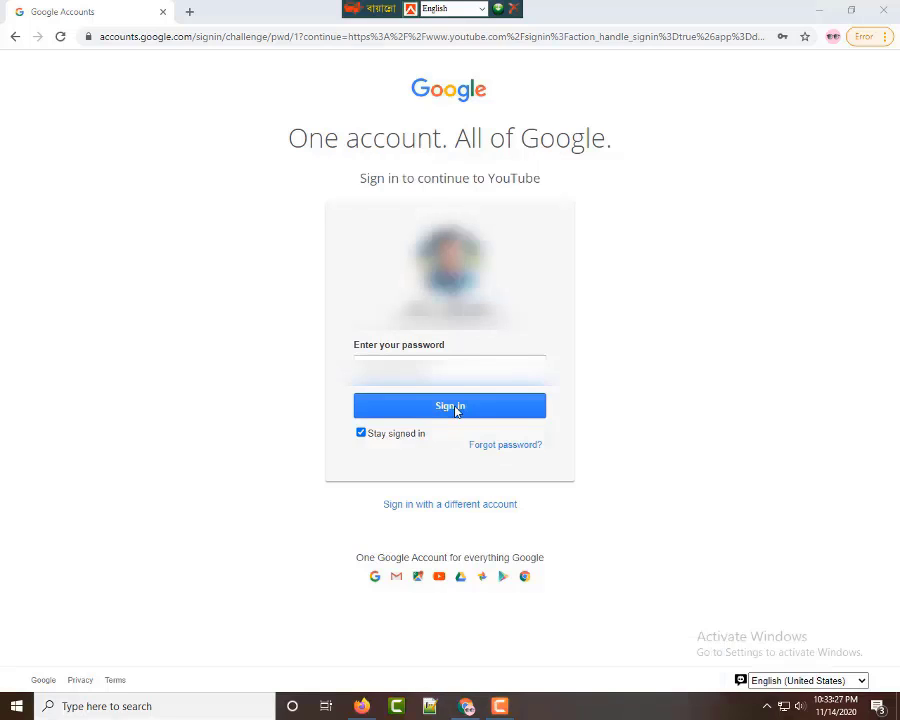
pyautogui.click(456, 411)
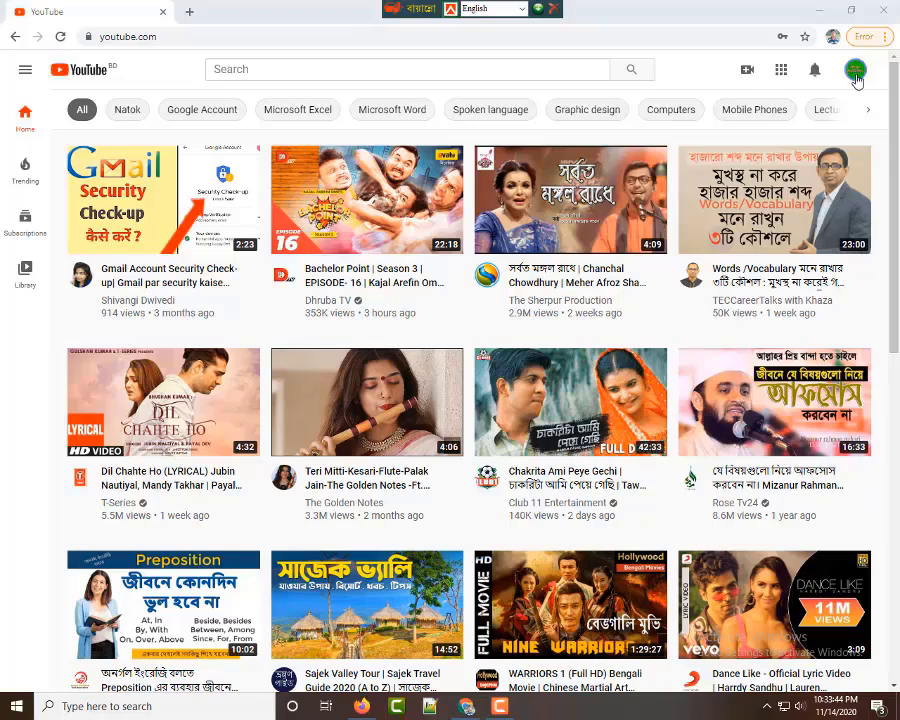
# - Open the signed-in account's own YouTube channel page
pyautogui.click(855, 72)
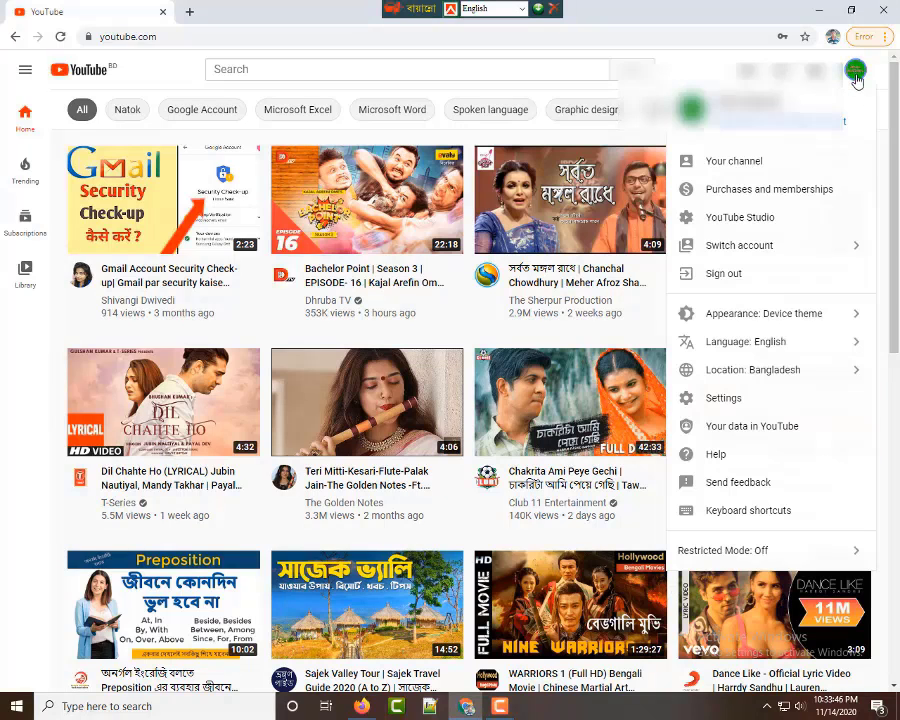
pyautogui.click(742, 161)
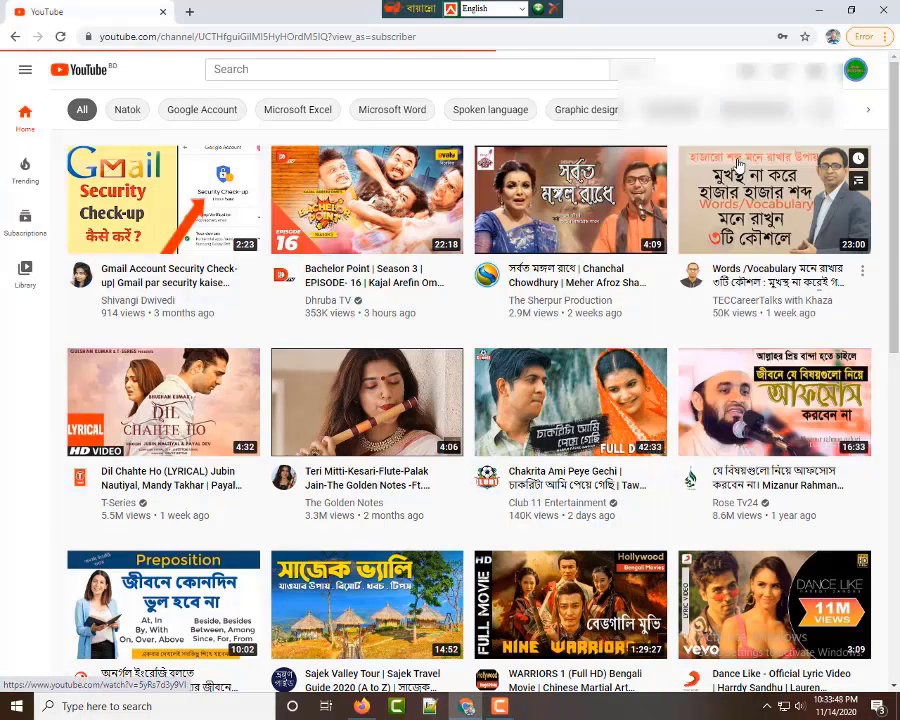